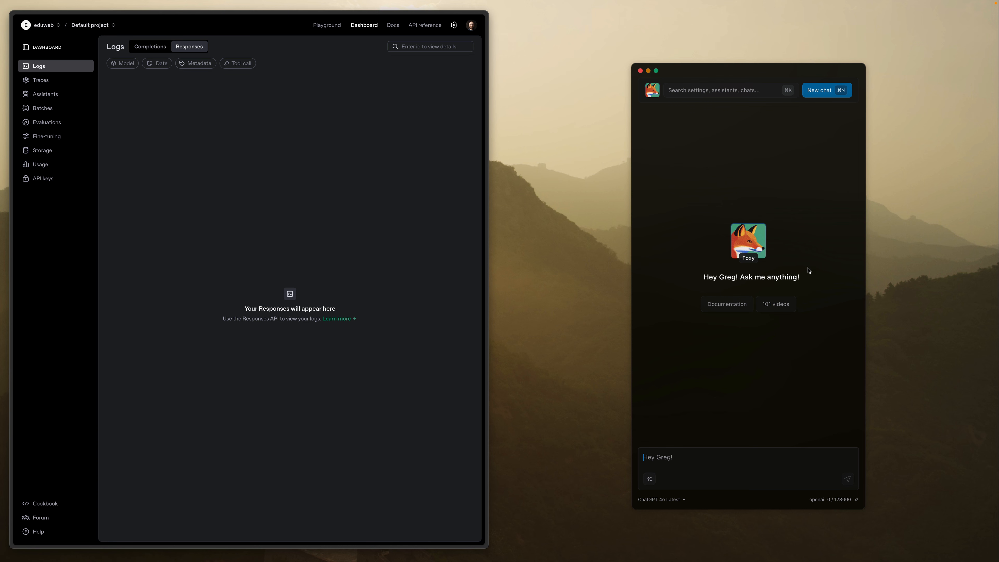
# - Open the chat app's General settings to view the LLM API key fields for each provider
pyautogui.press('super+k')
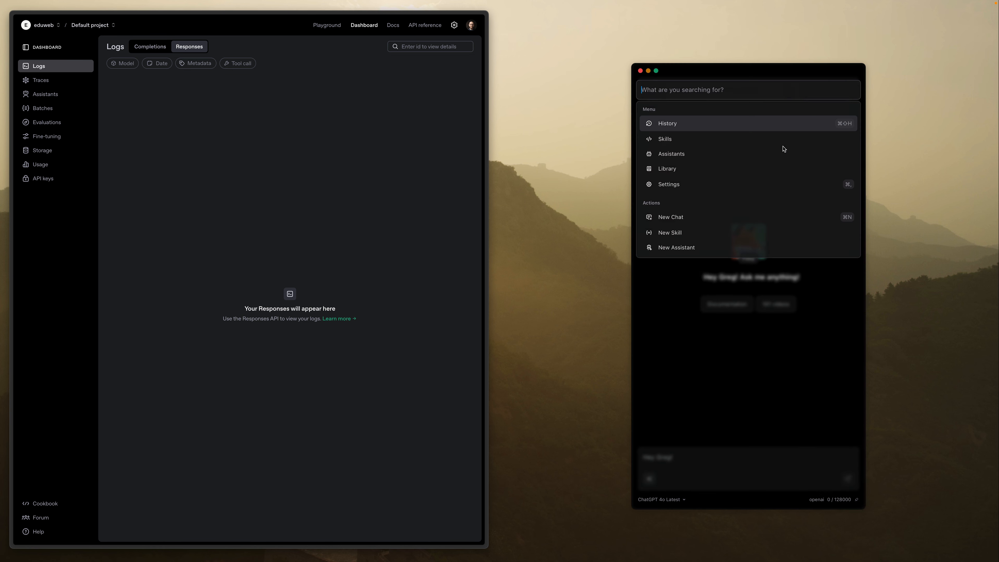
pyautogui.click(693, 186)
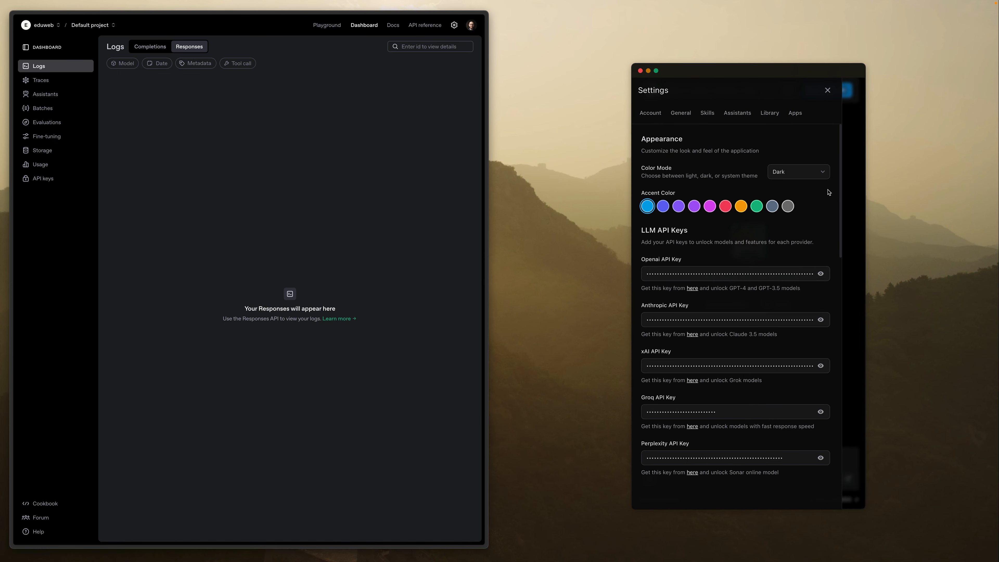
pyautogui.click(684, 111)
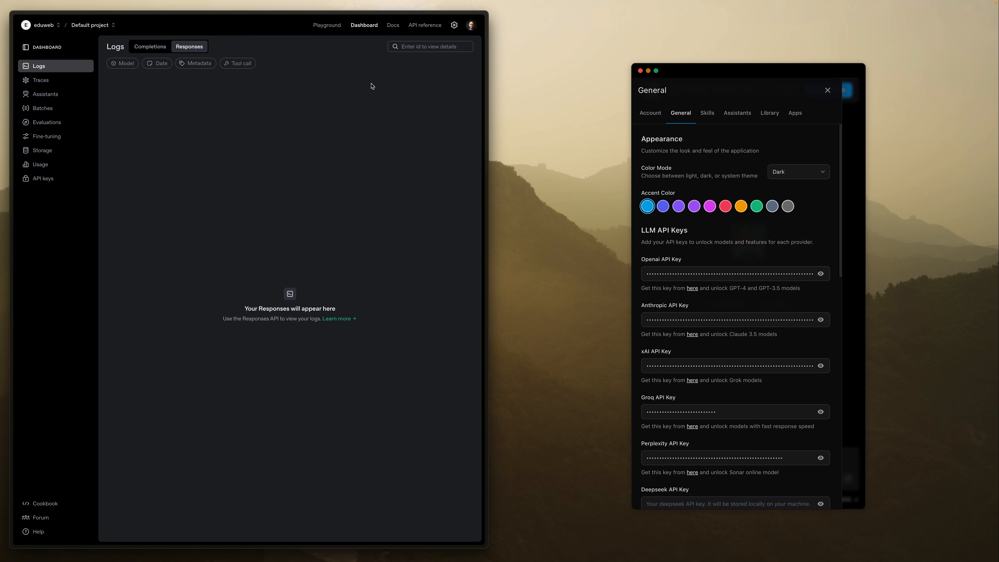
# - In the OpenAI platform, examine the organization's billing overview, rate limits and monthly usage limits
pyautogui.click(454, 26)
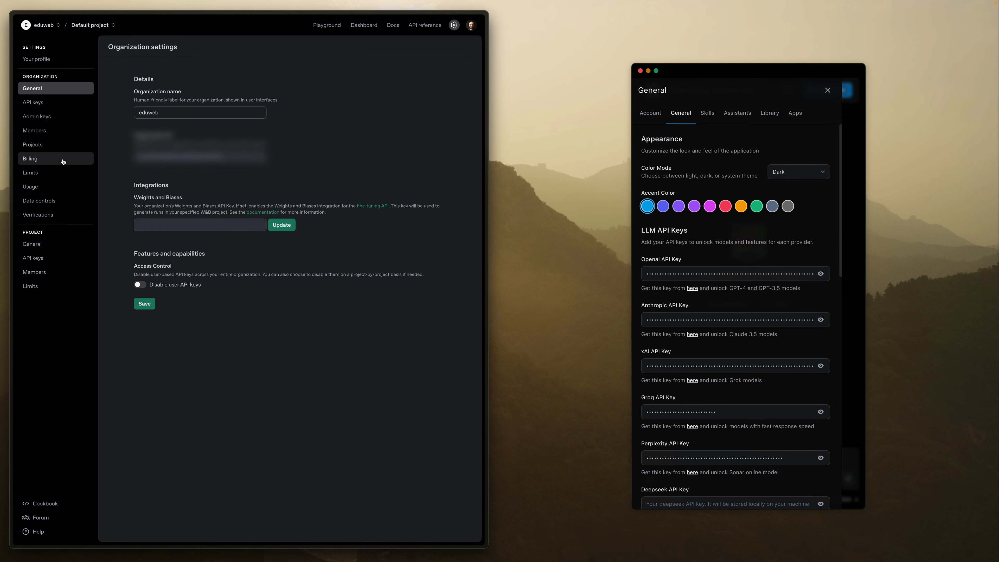
pyautogui.click(62, 158)
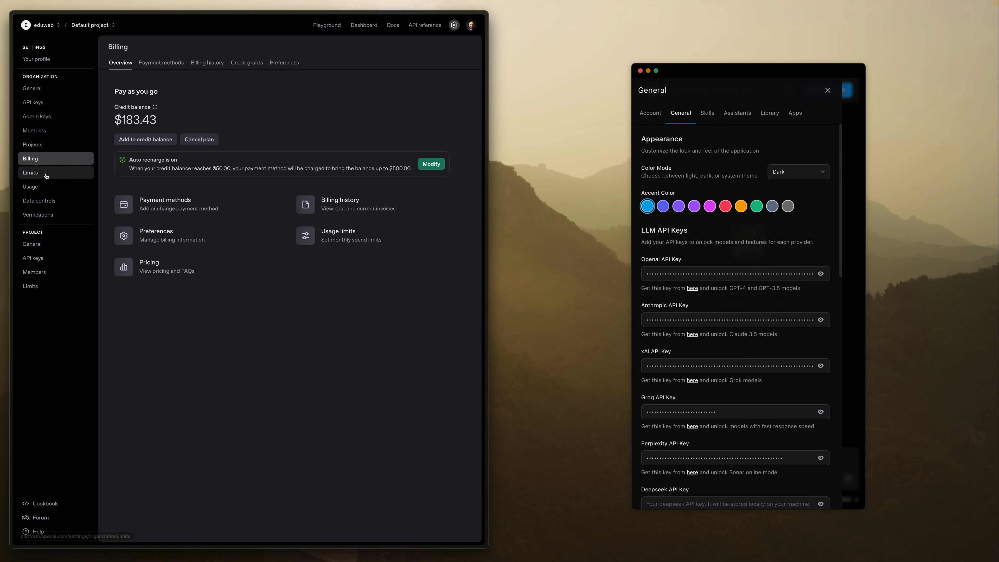
pyautogui.click(56, 179)
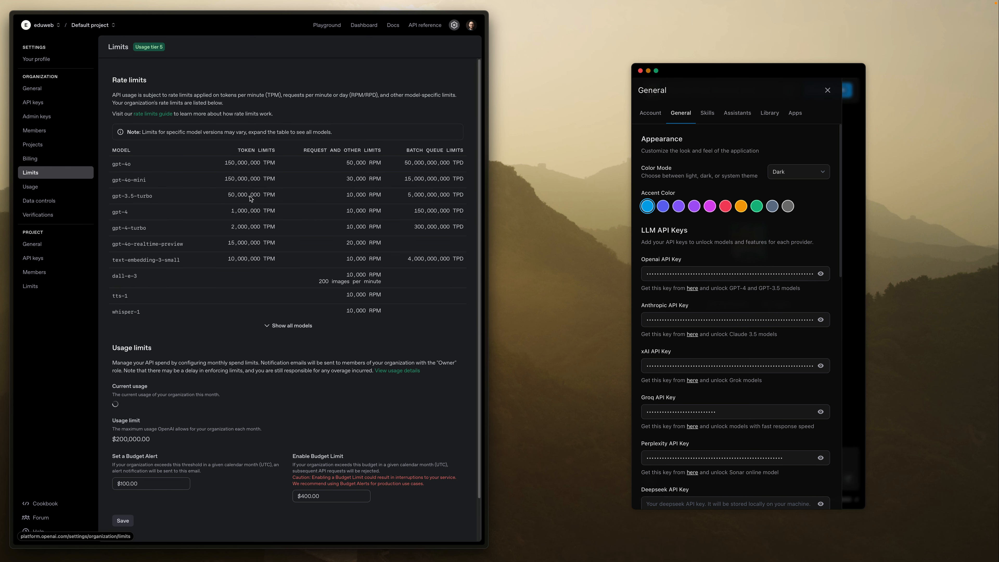
pyautogui.scroll(-3, 167, 433)
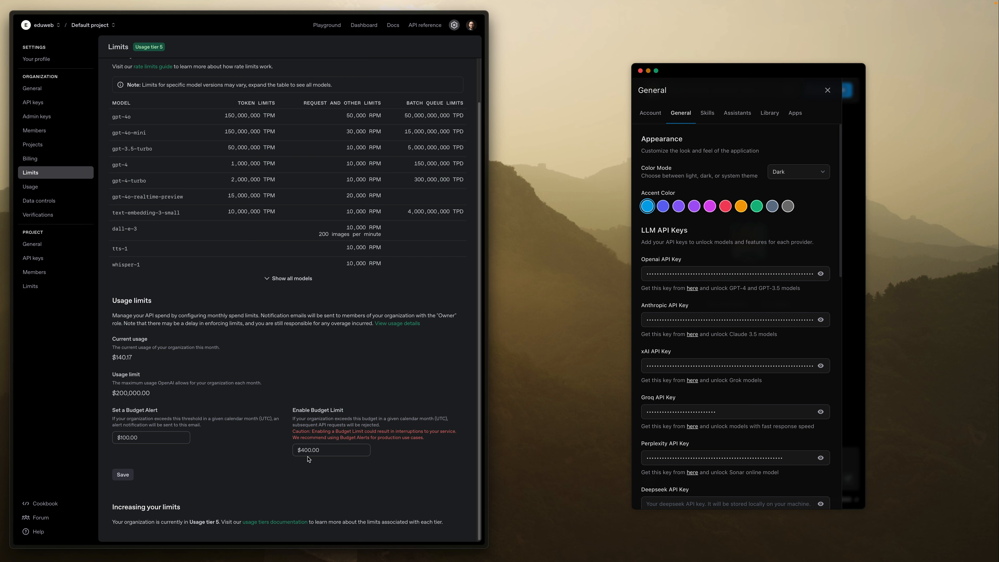
pyautogui.scroll(2, 295, 468)
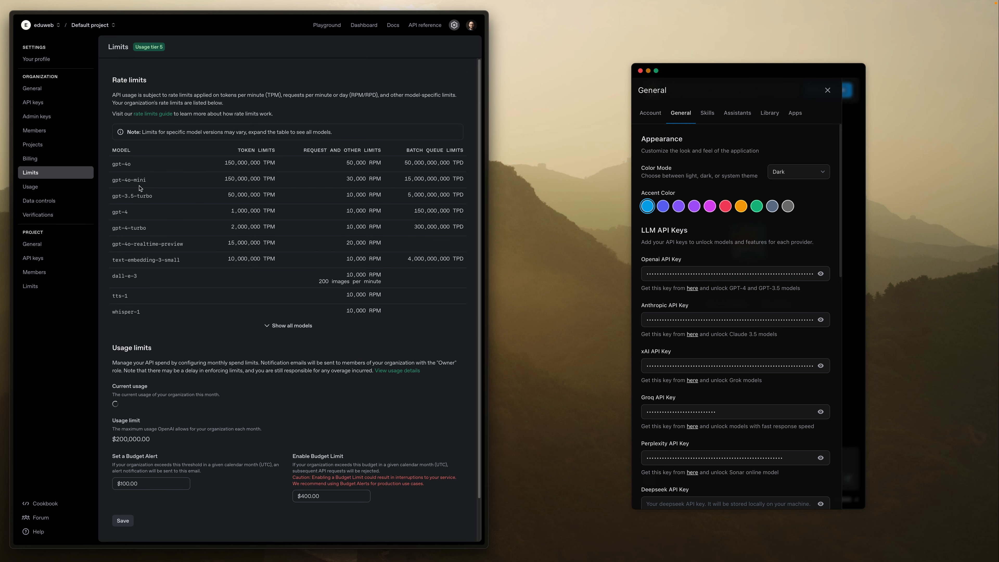
# - Open the API pricing page from the billing overview and examine the token prices of the reasoning and GPT models
pyautogui.click(65, 158)
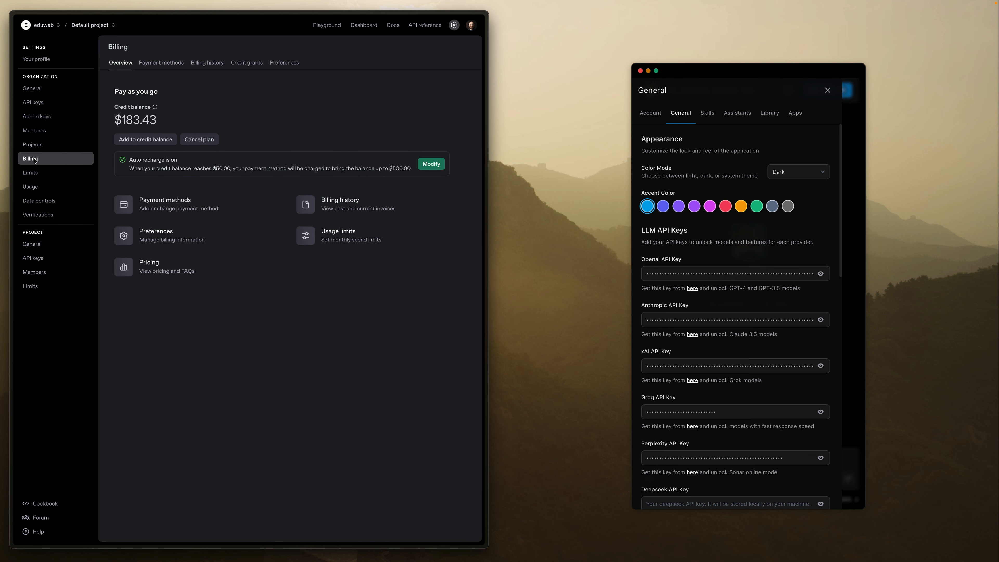
pyautogui.click(129, 269)
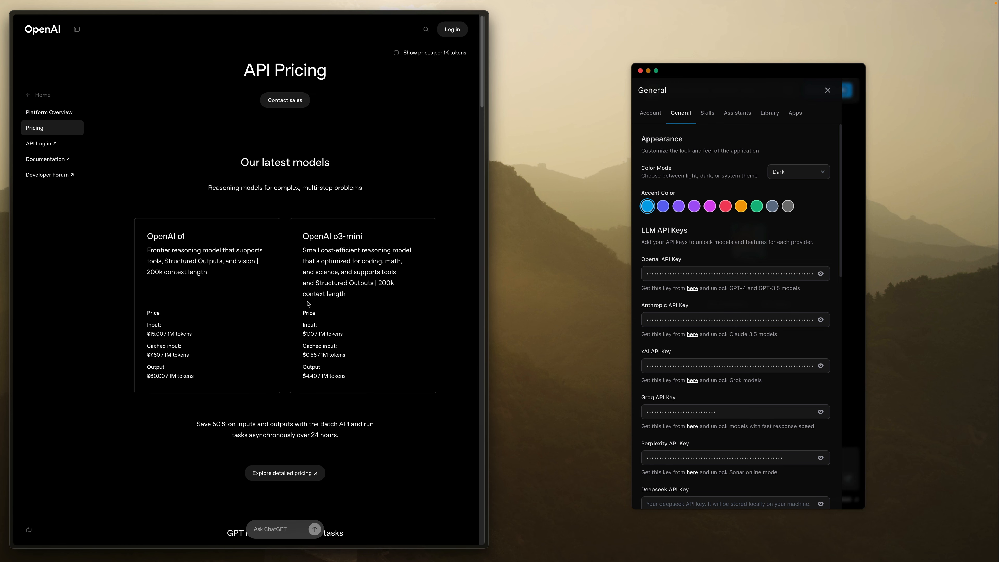
pyautogui.scroll(-2, 311, 303)
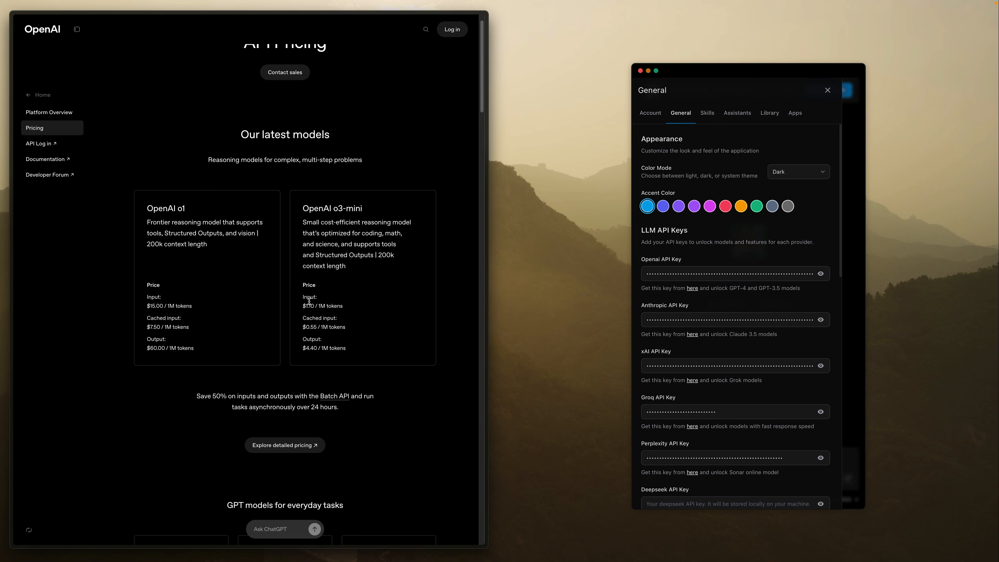
pyautogui.scroll(-6, 323, 296)
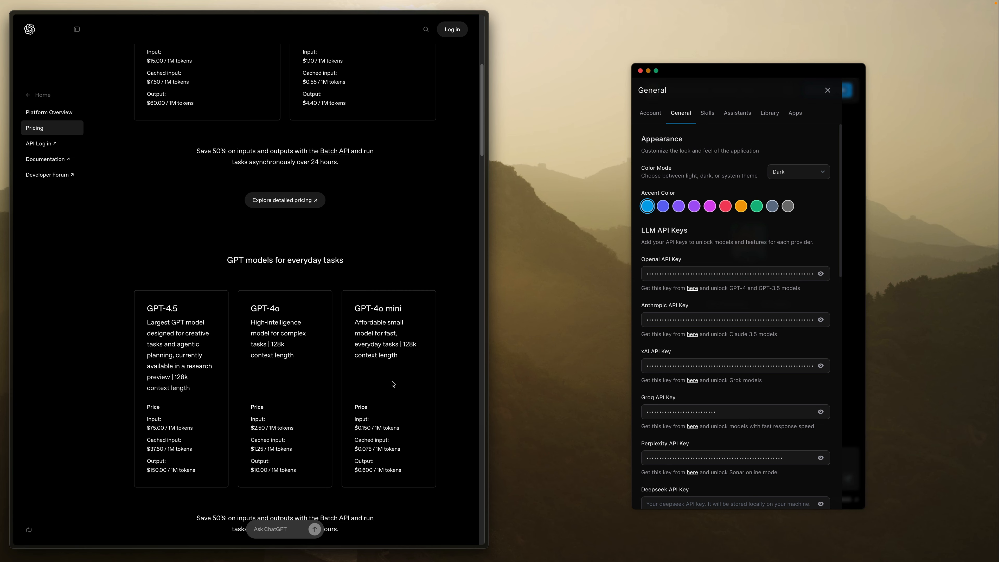
pyautogui.scroll(-1, 409, 338)
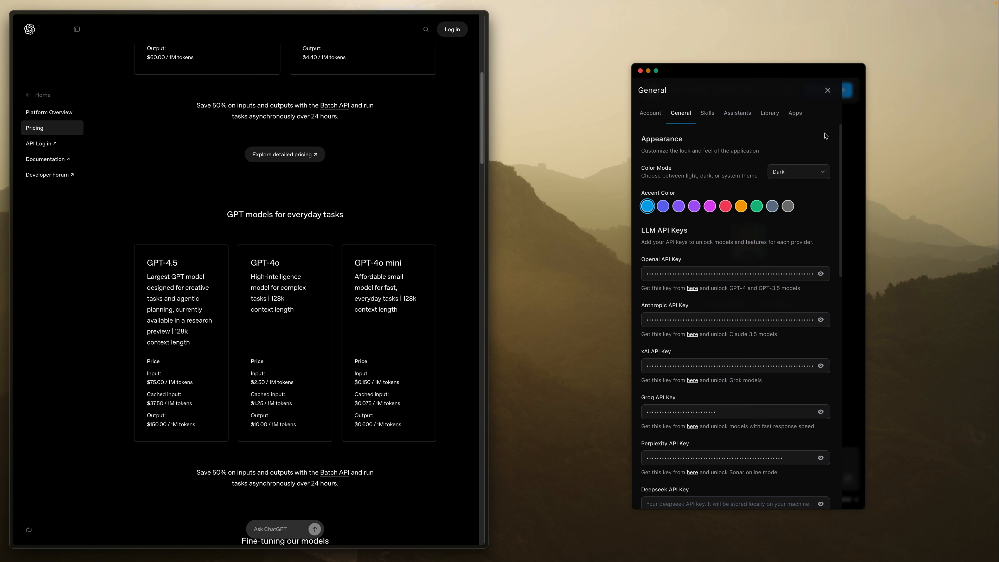
# - Close the chat app's settings and switch the chat model to Claude 3.7 Sonnet
pyautogui.click(828, 91)
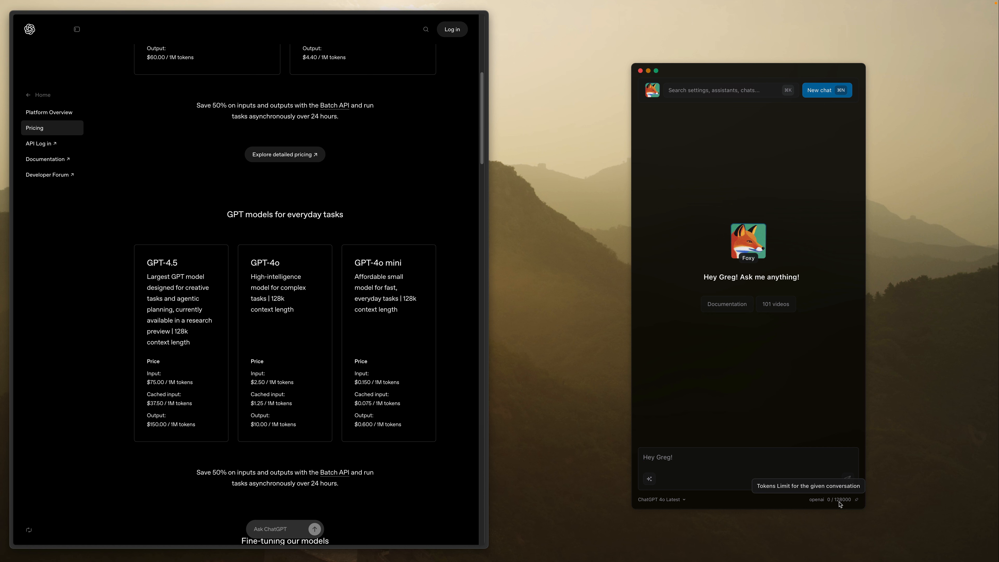
pyautogui.click(670, 497)
pyautogui.click(684, 451)
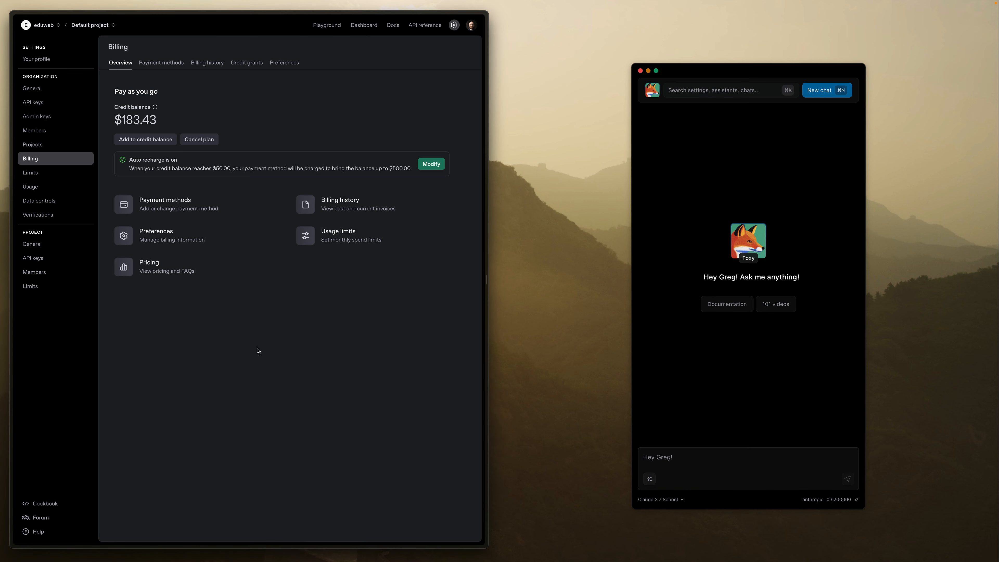
# - In the OpenAI platform, open the project's API keys and start creating a new secret key
pyautogui.click(46, 262)
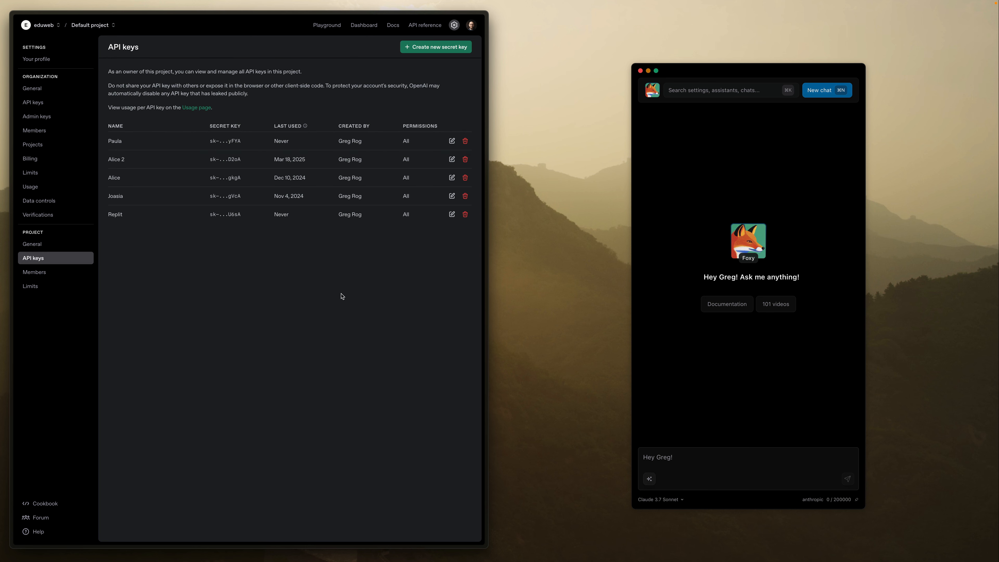
pyautogui.click(441, 49)
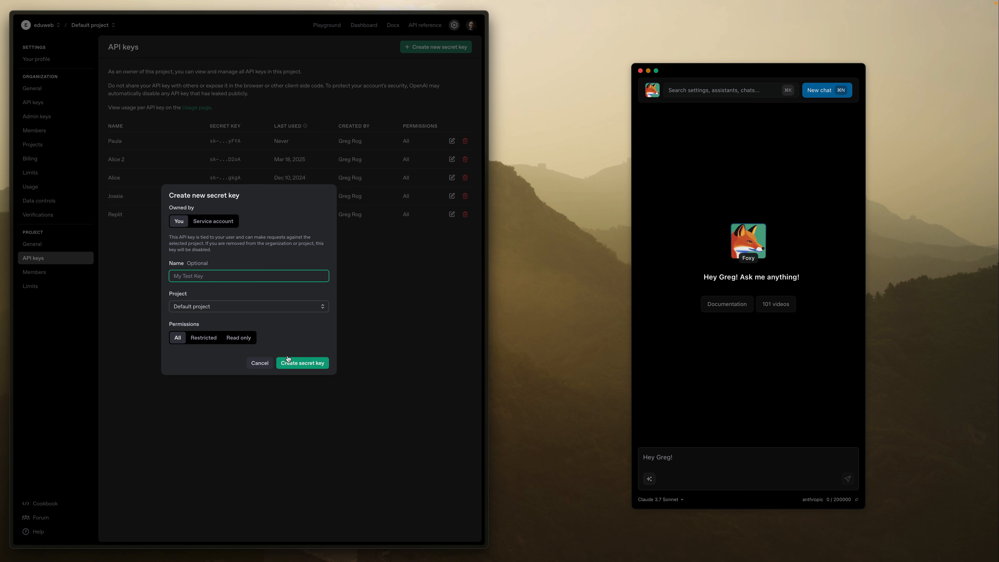
# - In the chat app's settings, review the LLM and service API key fields and the custom AI connections, and close the settings
pyautogui.click(698, 96)
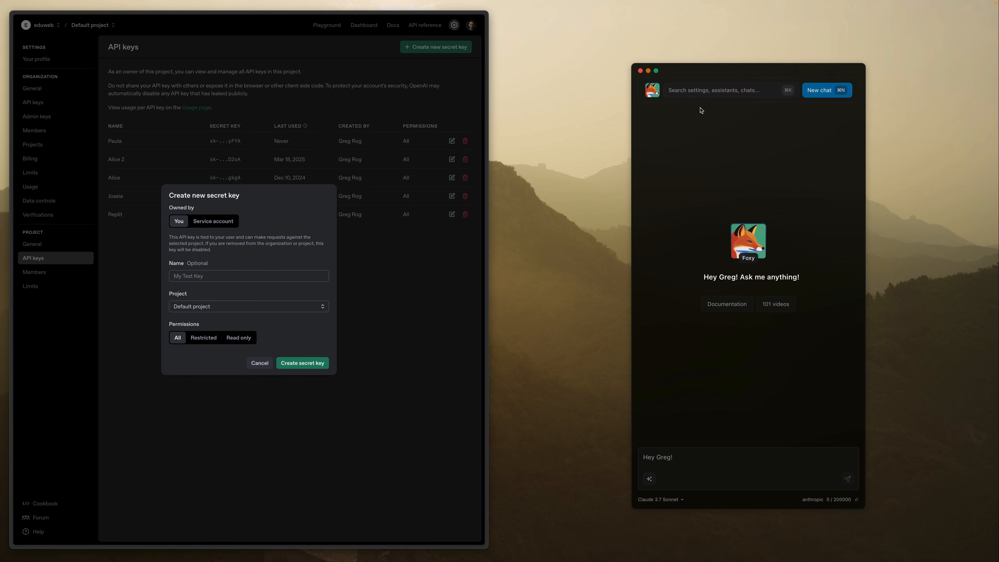
pyautogui.press('super+comma')
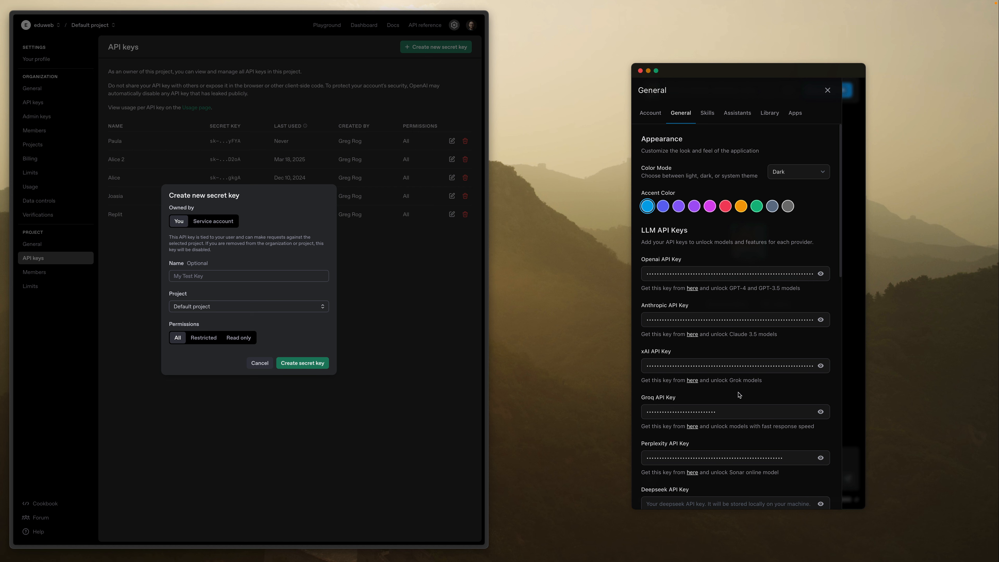
pyautogui.scroll(-7, 741, 392)
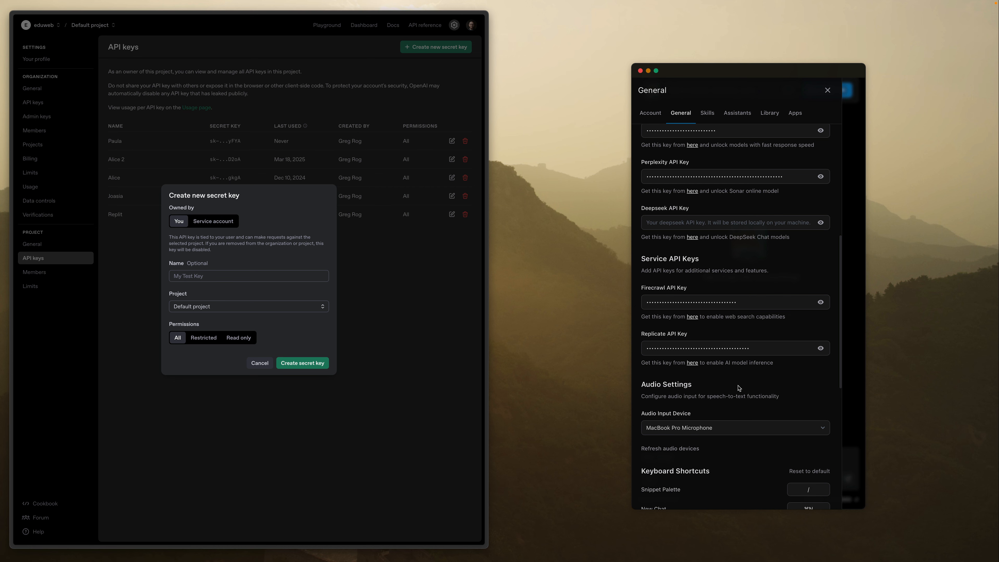
pyautogui.scroll(7, 755, 252)
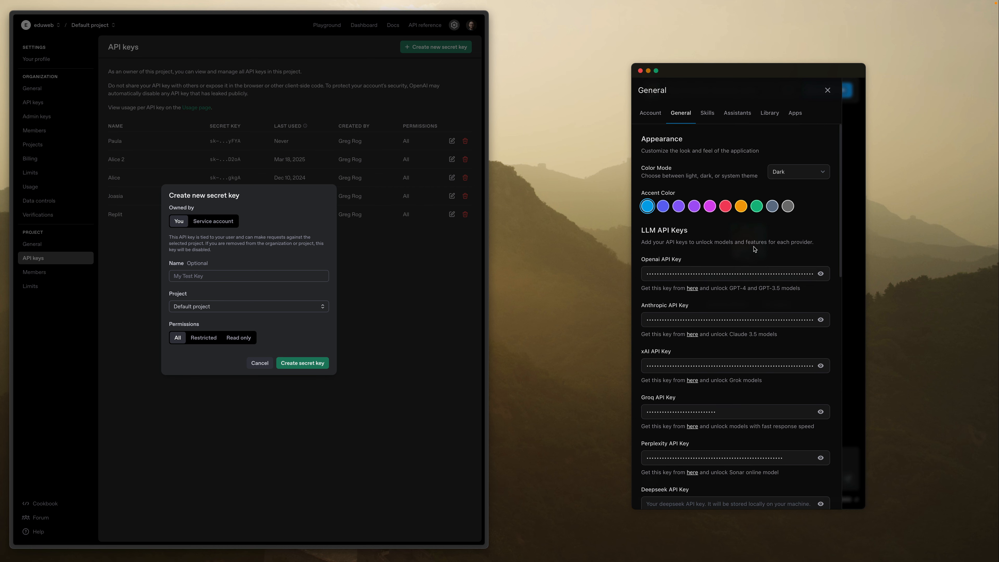
pyautogui.scroll(-5, 755, 249)
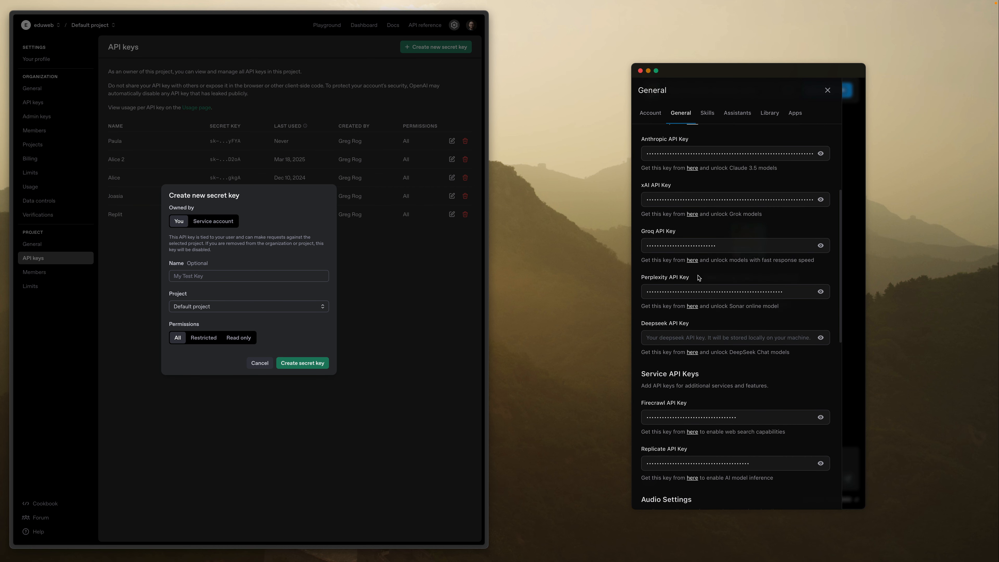
pyautogui.scroll(5, 732, 365)
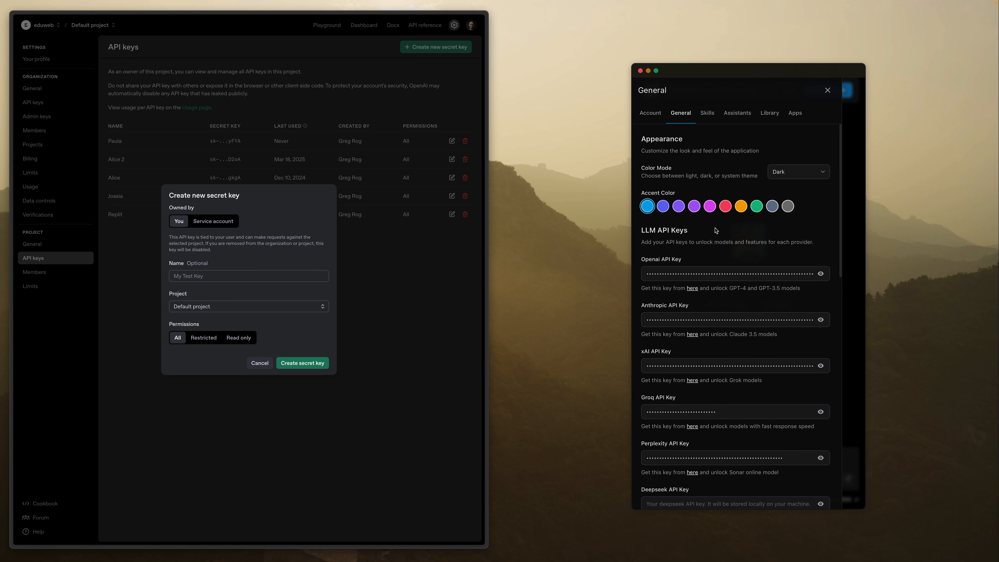
pyautogui.click(795, 115)
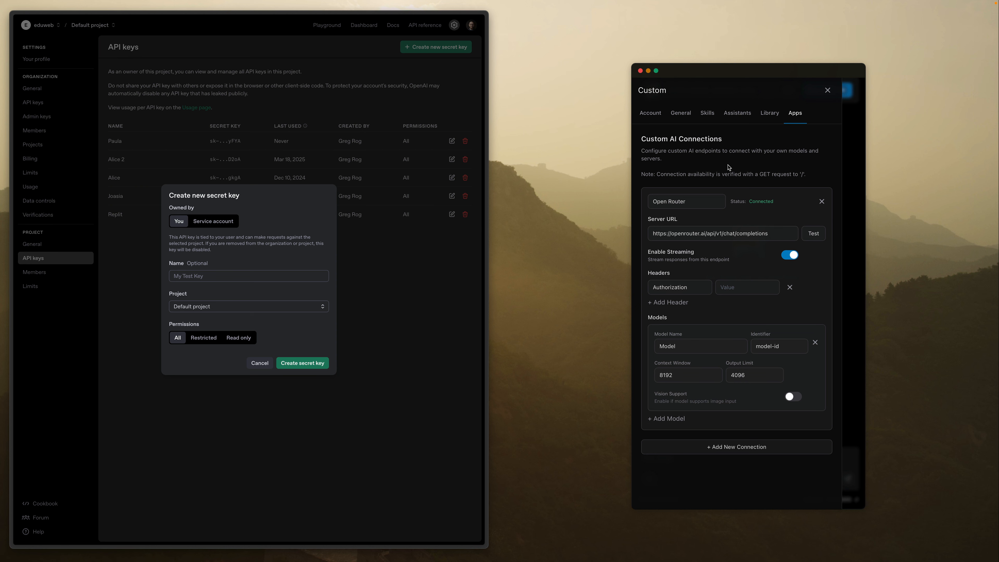
pyautogui.click(685, 117)
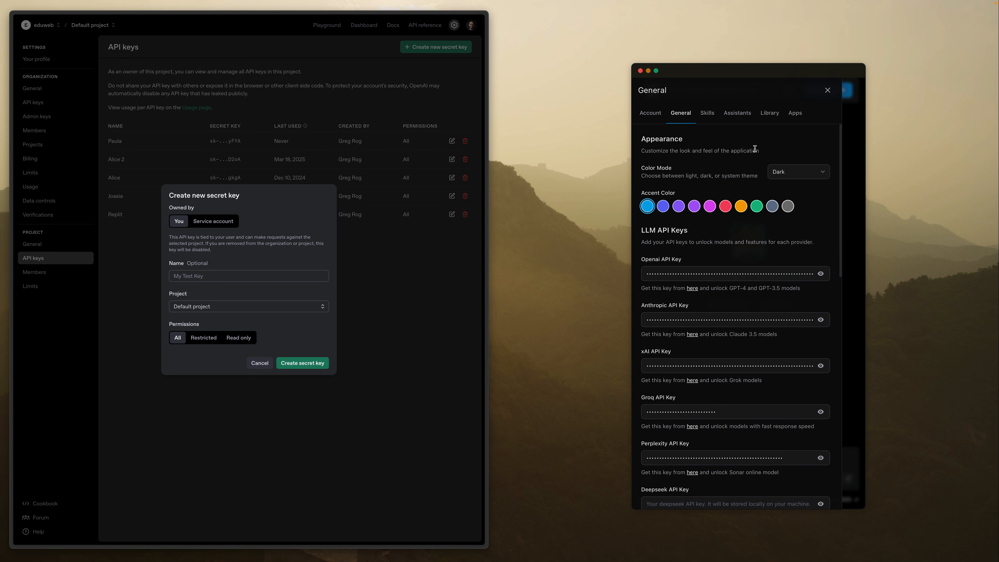
pyautogui.click(828, 91)
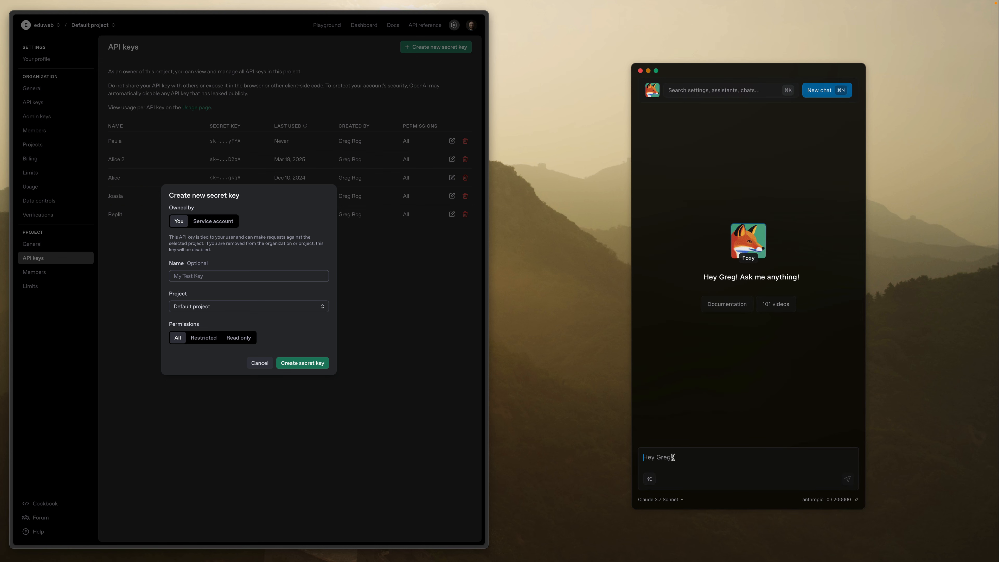
# - Look through the full list of models selectable for the chat and close it without changing the selection
pyautogui.click(677, 502)
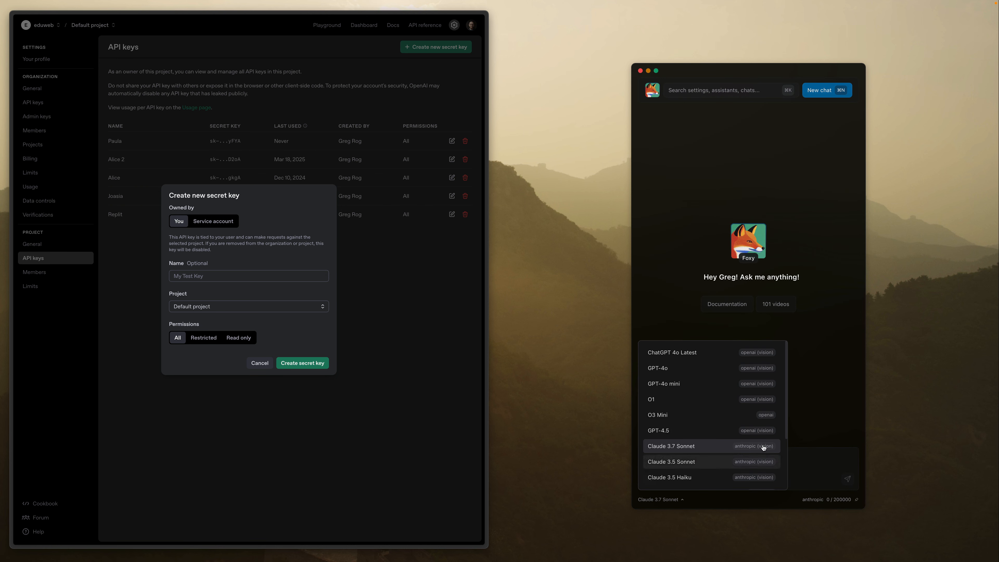
pyautogui.scroll(-3, 731, 408)
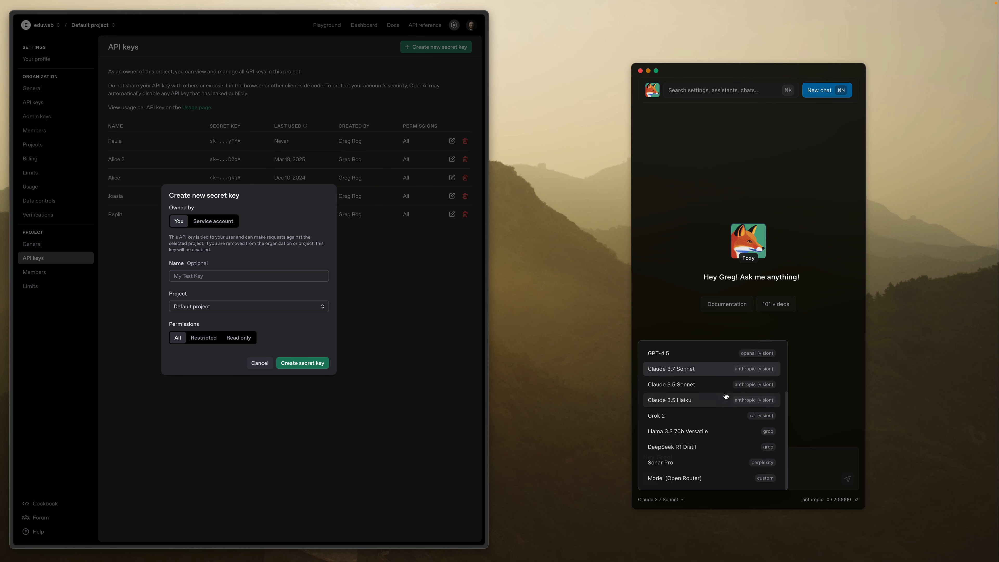
pyautogui.scroll(3, 729, 413)
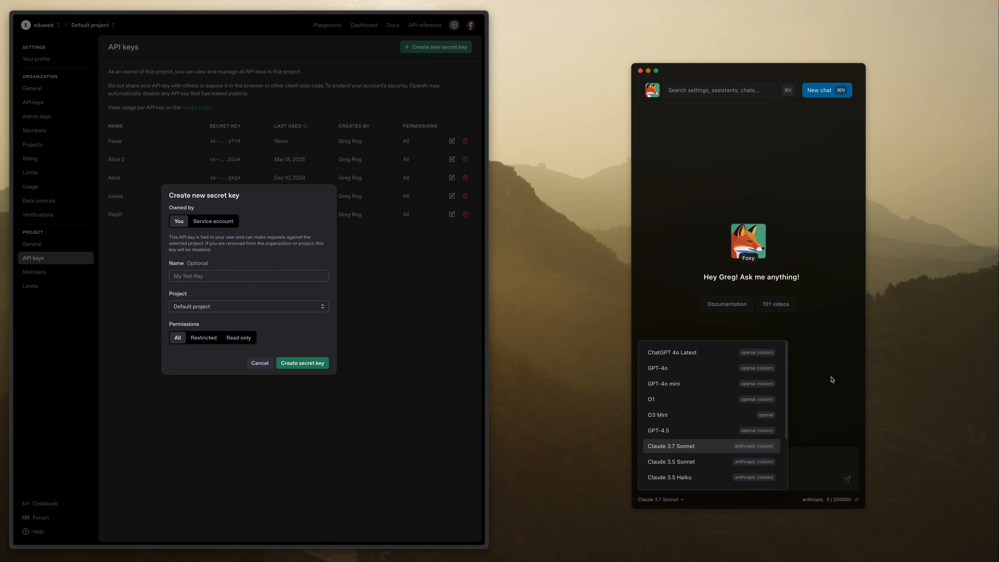
pyautogui.click(806, 206)
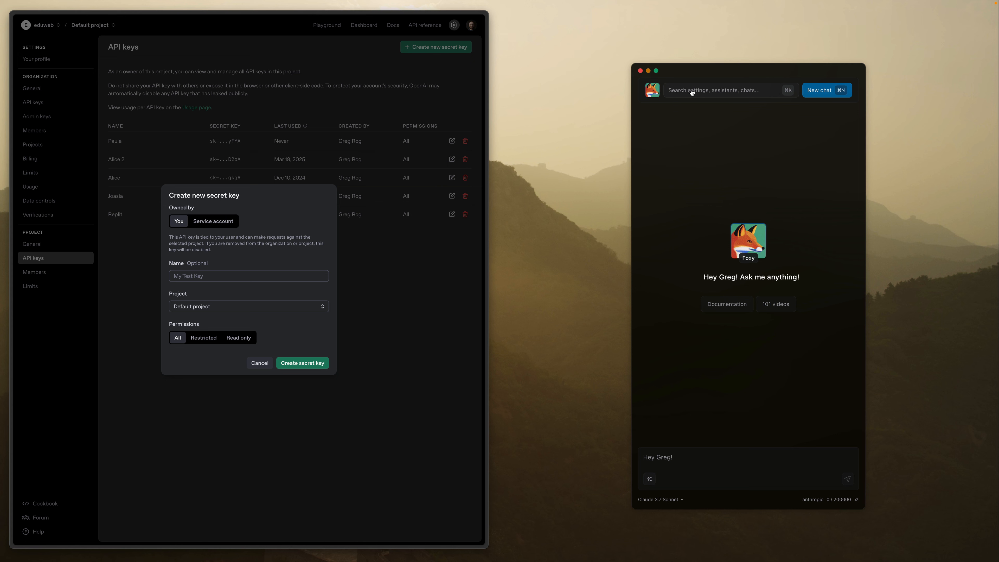
# - Reopen the chat app's General settings with the provider API keys
pyautogui.click(691, 91)
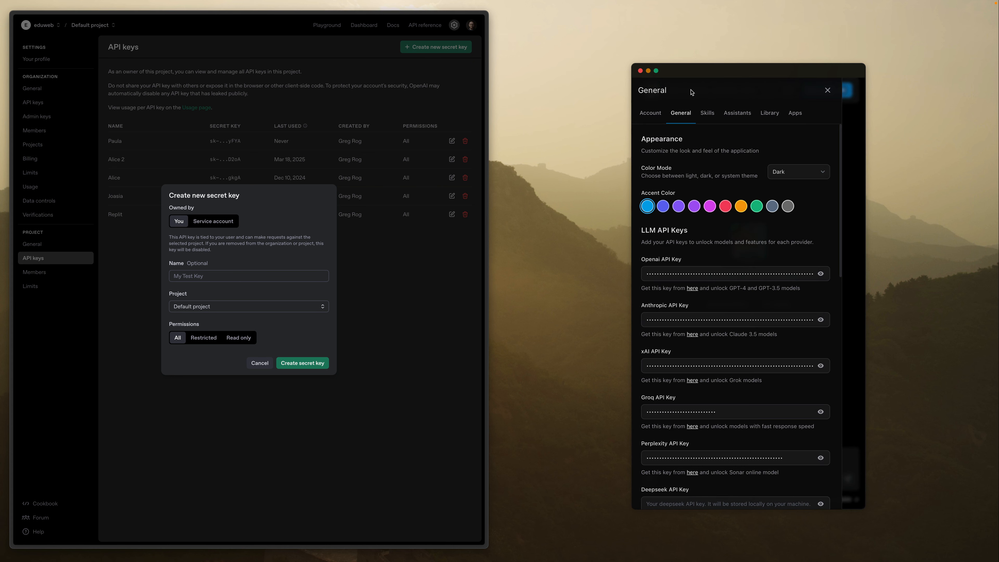